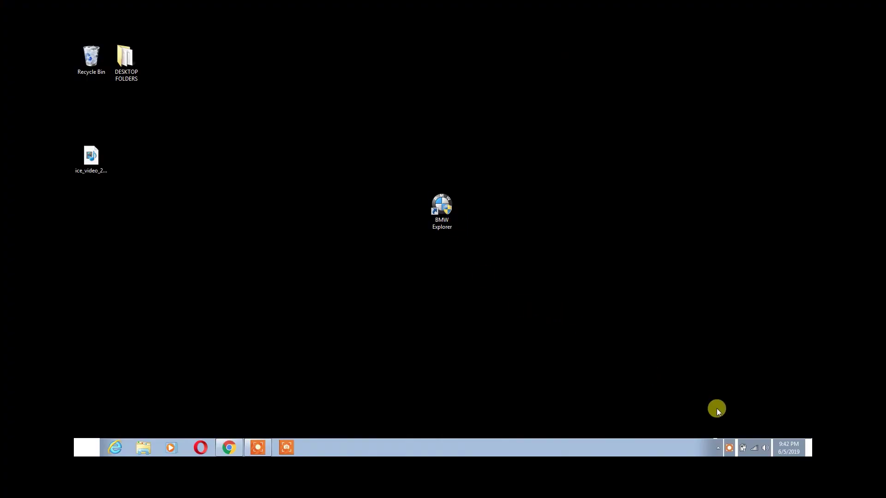
Step: Check the laptop's battery charge and its wireless network connection
click(742, 449)
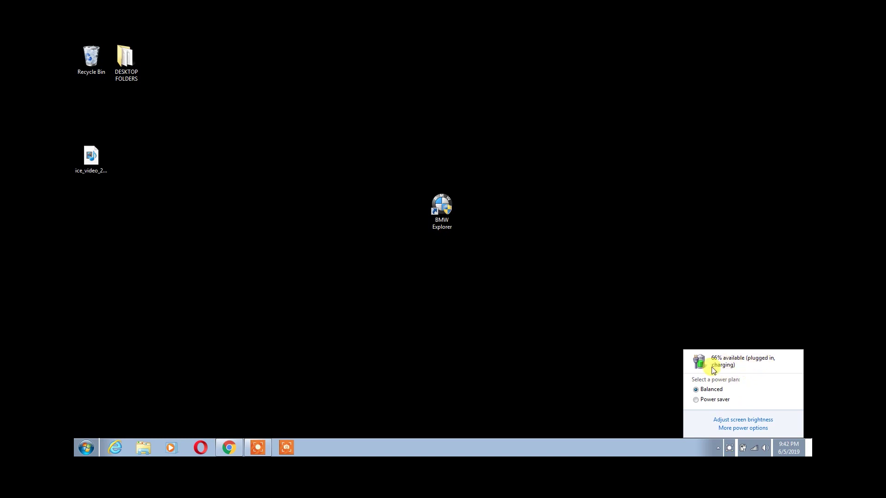
click(755, 450)
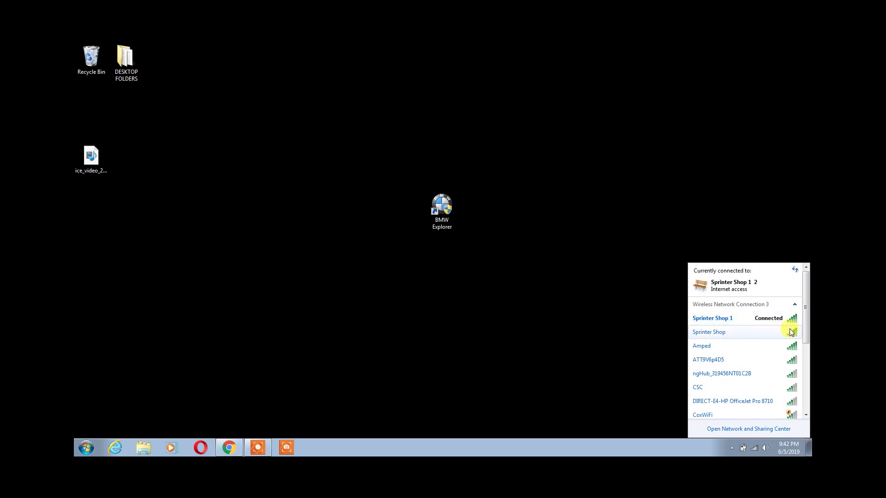
click(570, 278)
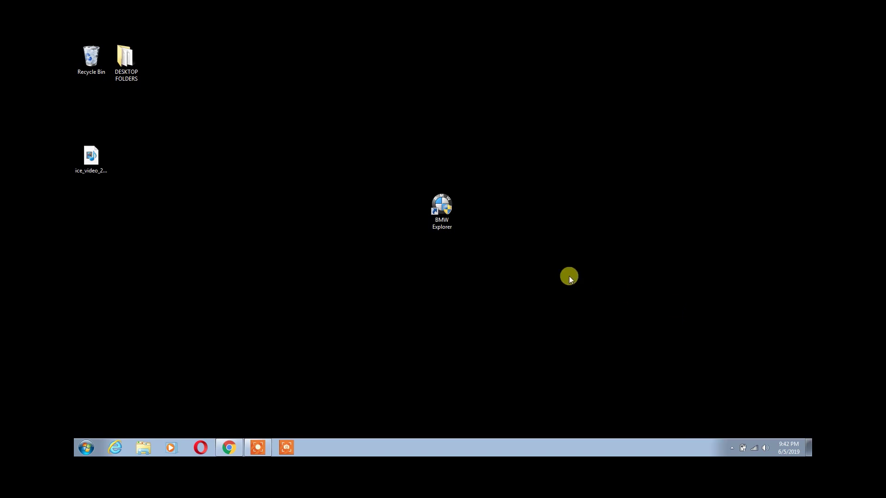
Step: Launch BMW Explorer and run the COM-port interface search in its setup, accepting the settings
double_click(443, 204)
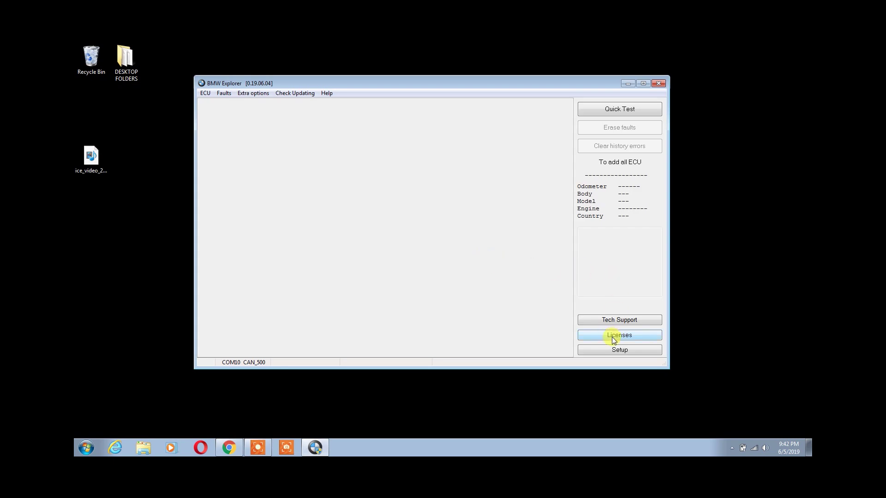
click(605, 353)
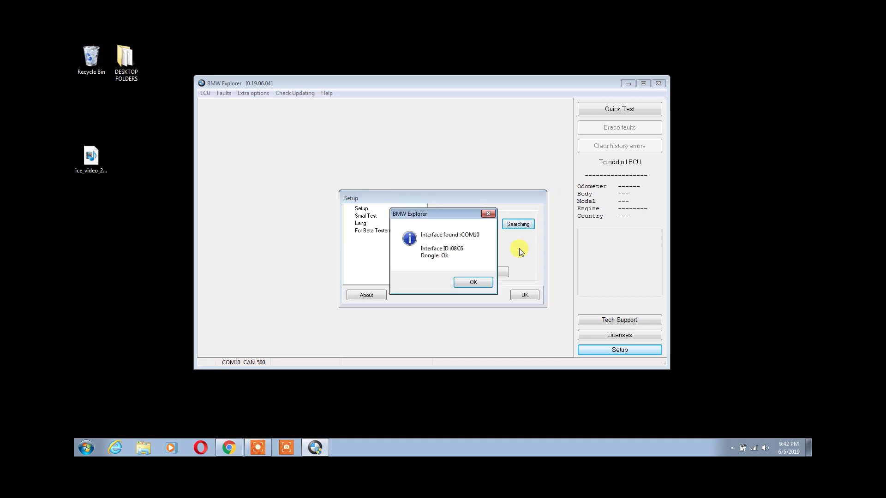
click(469, 283)
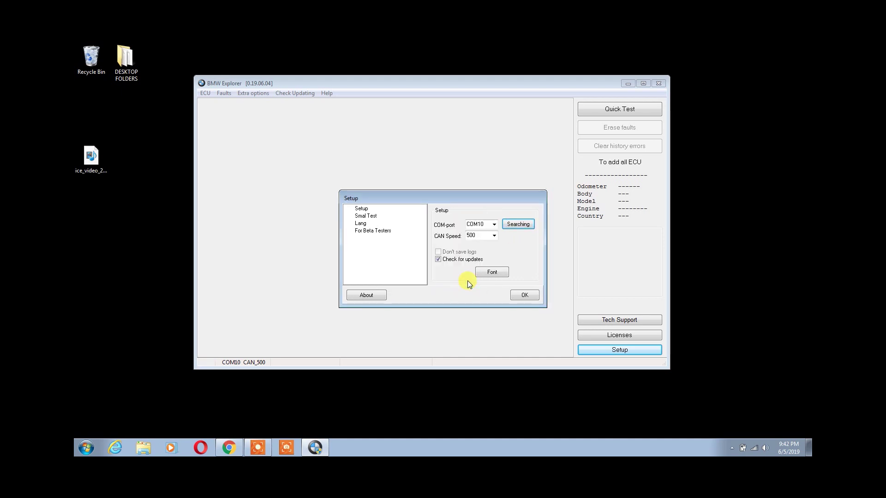
click(525, 296)
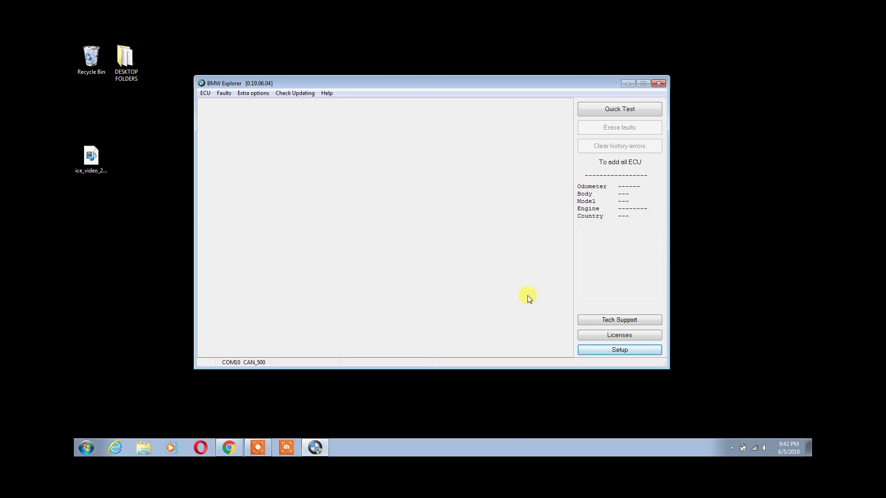
Step: Add all of the car's ECUs to the list and open the Car Access System module at address 40
click(617, 162)
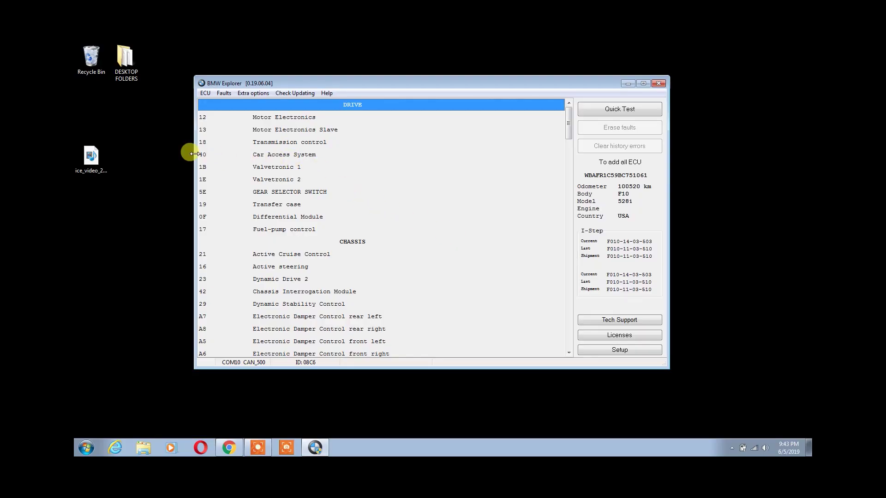
click(209, 157)
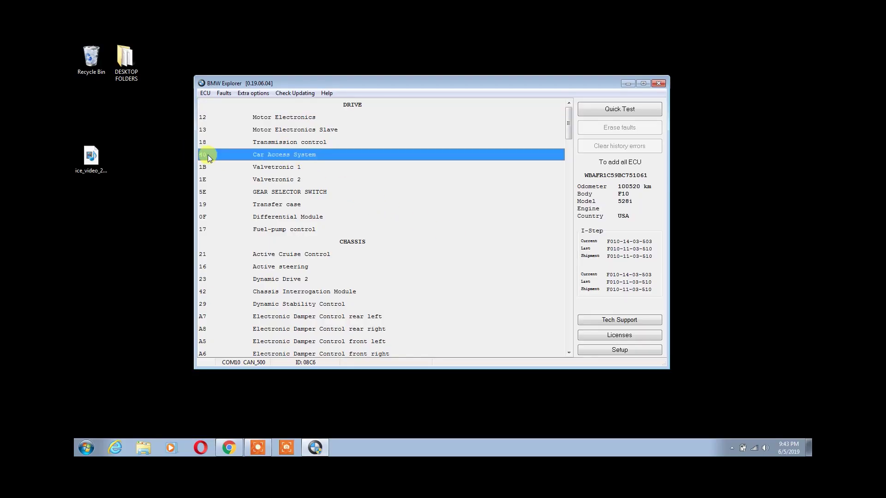
double_click(209, 158)
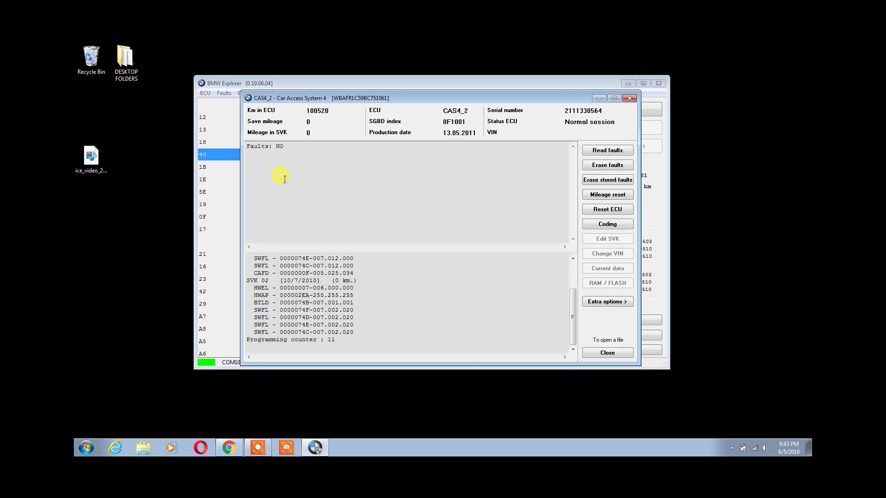
Step: In Key Learning, read the ISN/SK from the ECU by unlocking the CAS4, saving the coding backup under its proposed CAFD file name
click(609, 302)
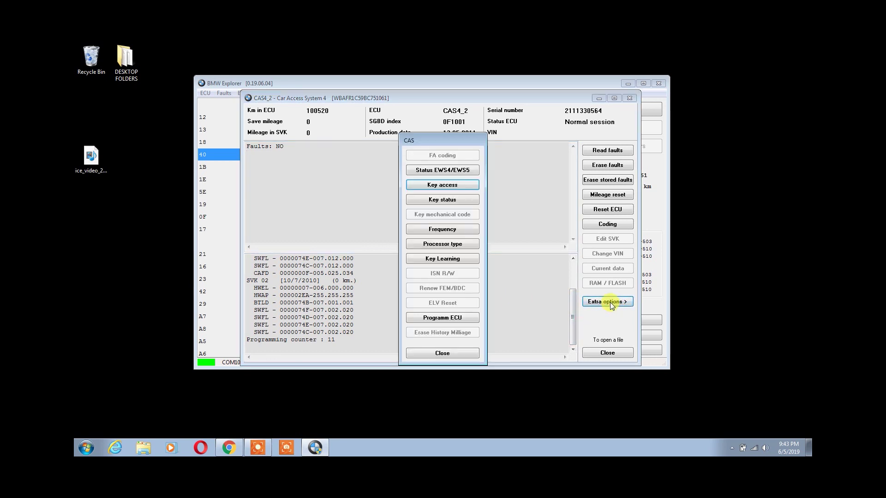
click(437, 259)
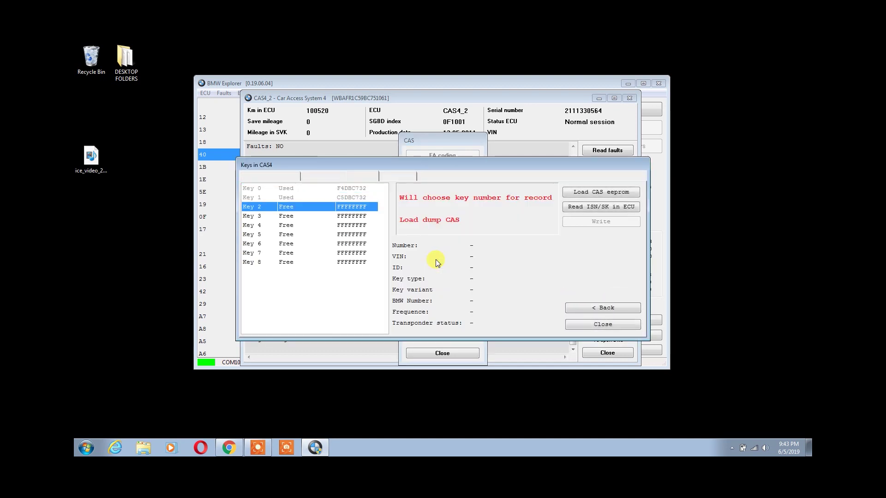
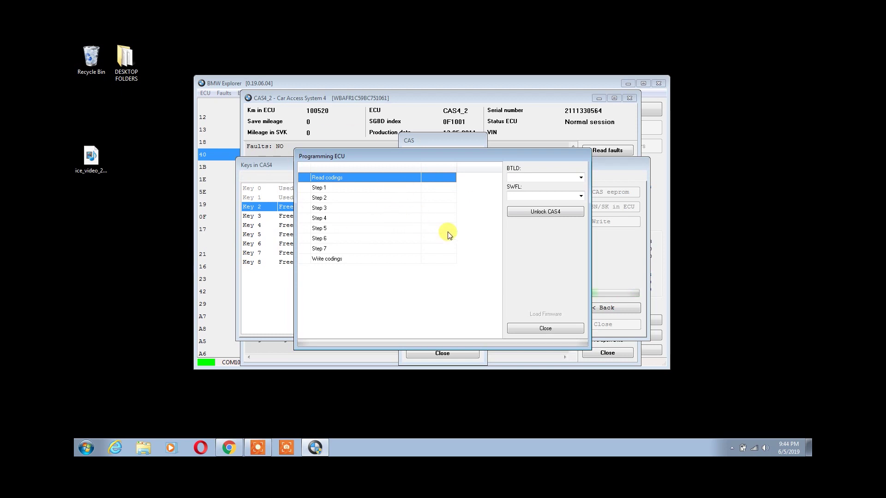
click(556, 214)
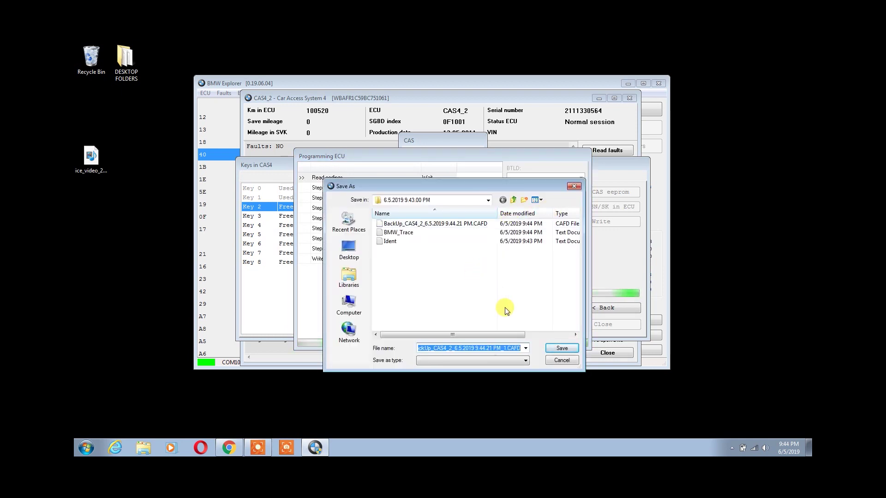
click(559, 349)
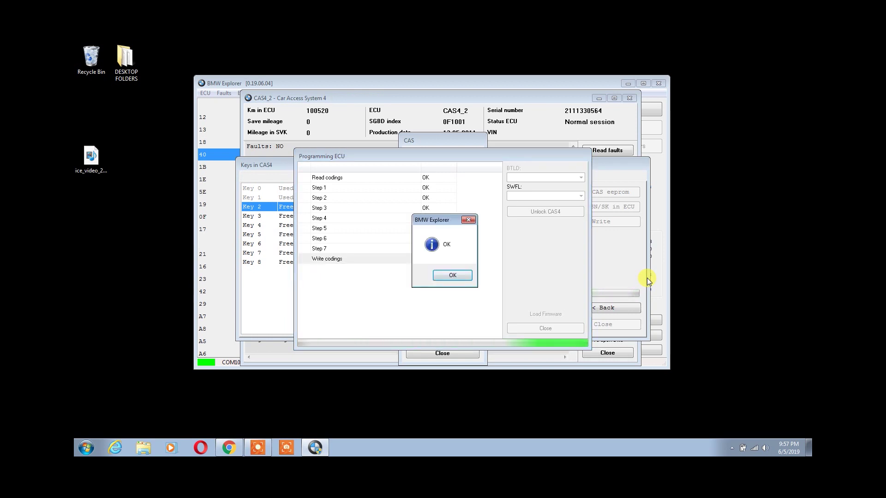
click(454, 273)
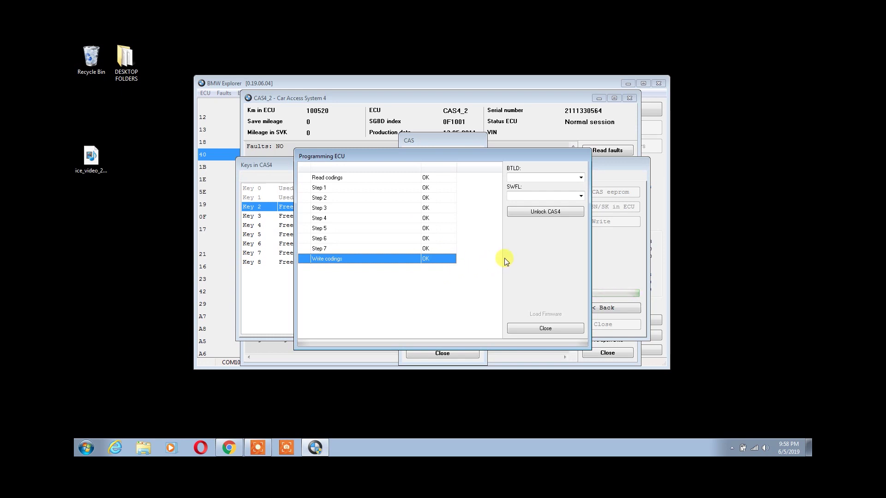
click(545, 328)
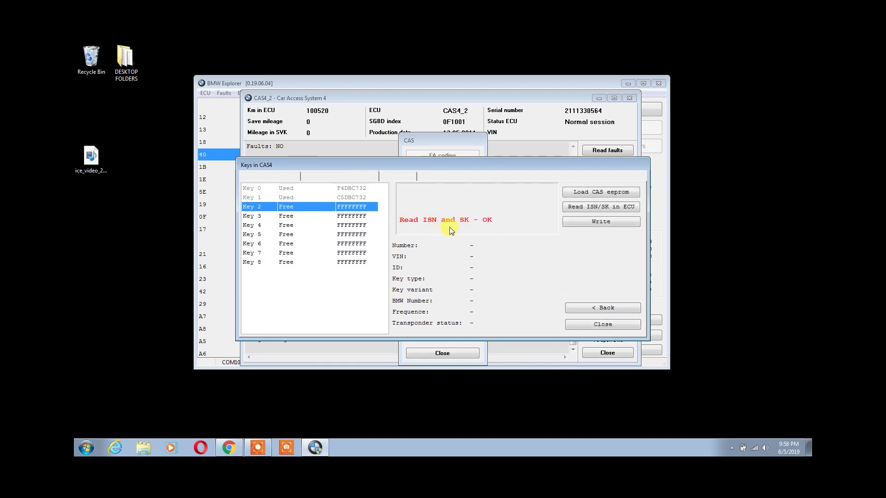
Step: Look through the available key slots from Key 3 to Key 8
click(360, 216)
click(359, 226)
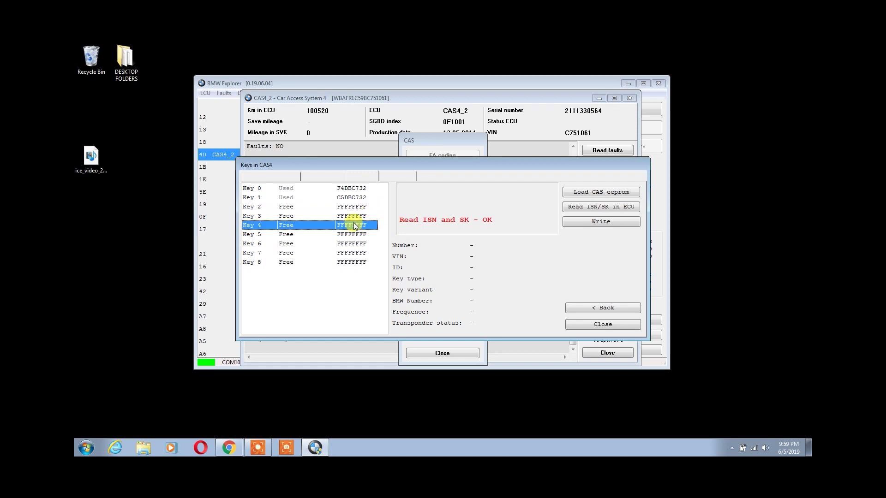
click(355, 235)
click(352, 245)
click(352, 254)
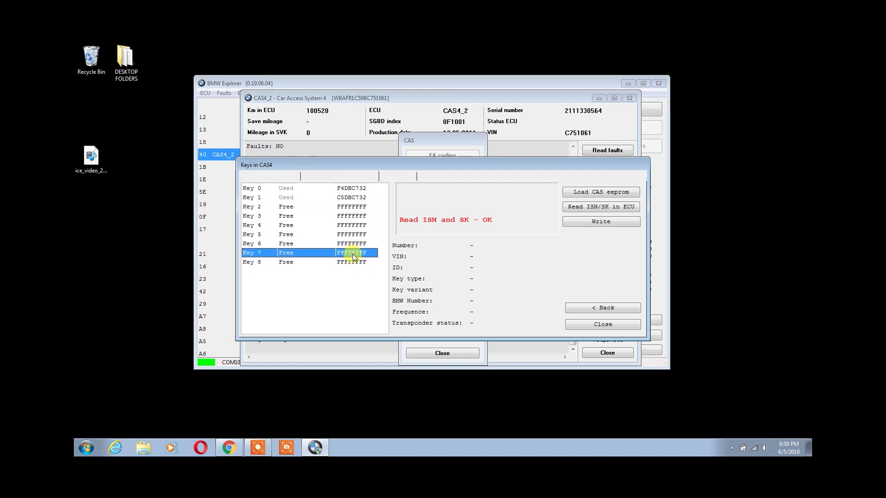
click(352, 261)
Step: Write the new key into slot Key 2 and leave the CAS4 key list
click(338, 207)
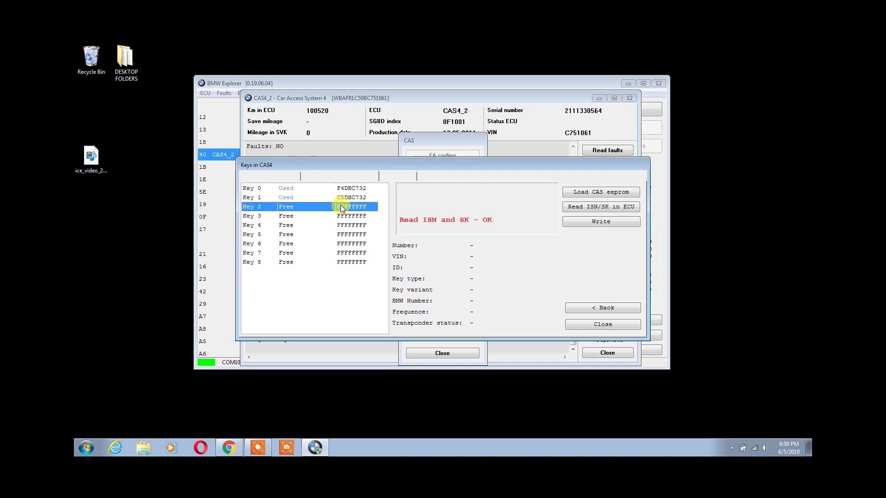
click(604, 223)
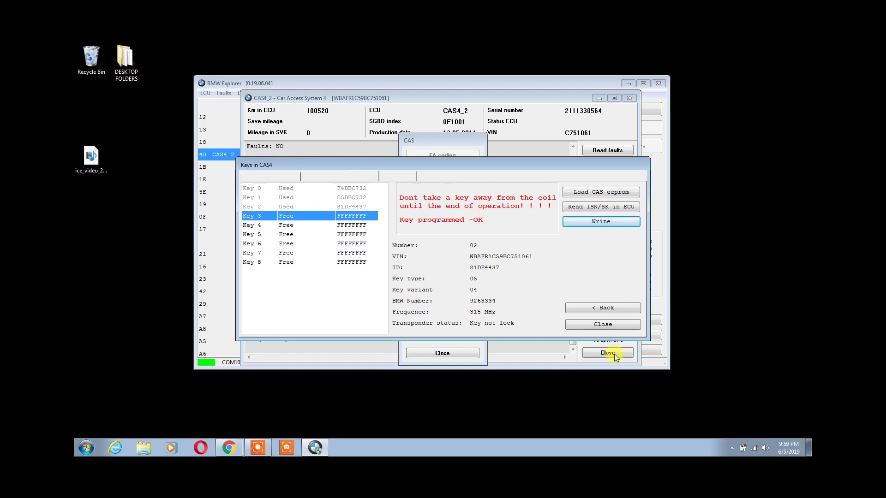
click(608, 324)
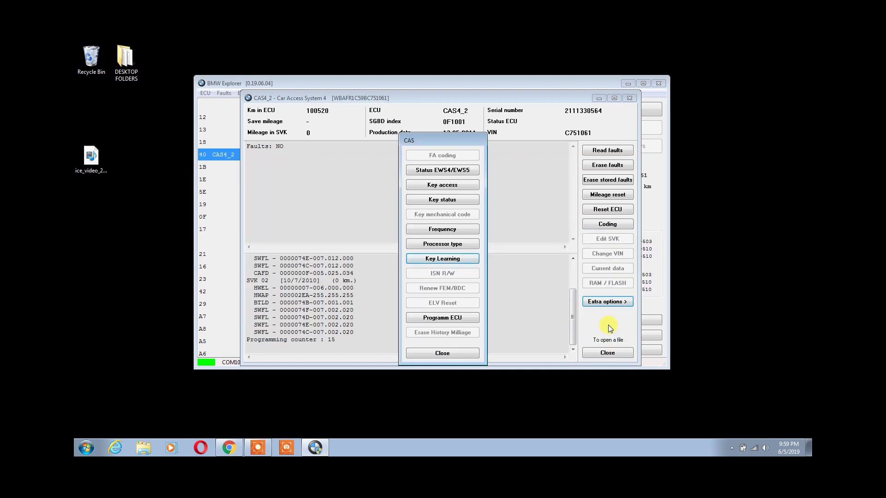
Step: Check the key status of the programmed key, then leave the CAS extra options
click(430, 200)
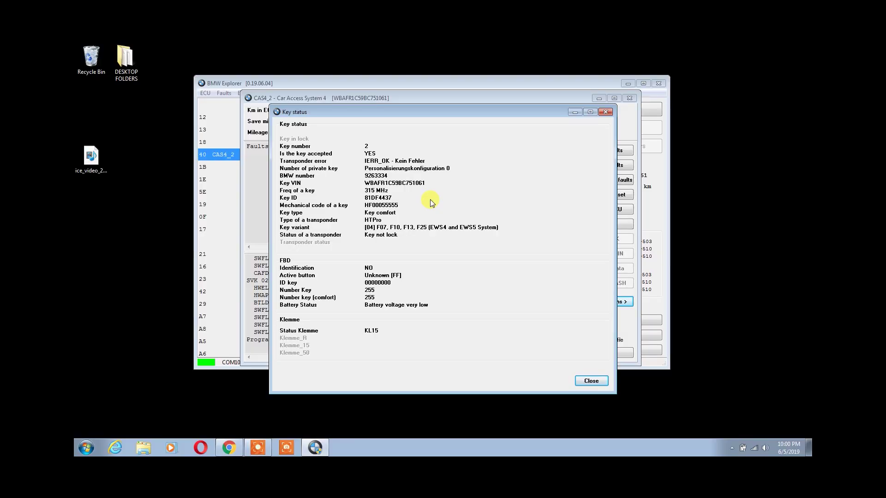
click(587, 382)
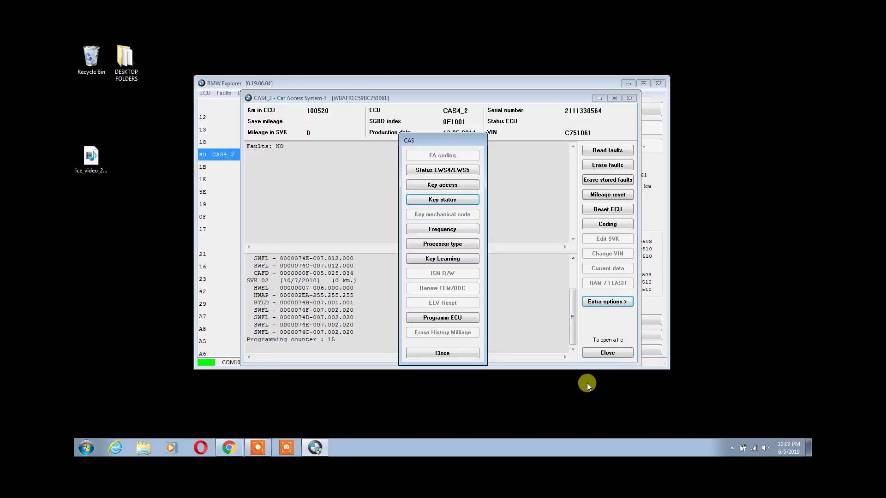
click(468, 353)
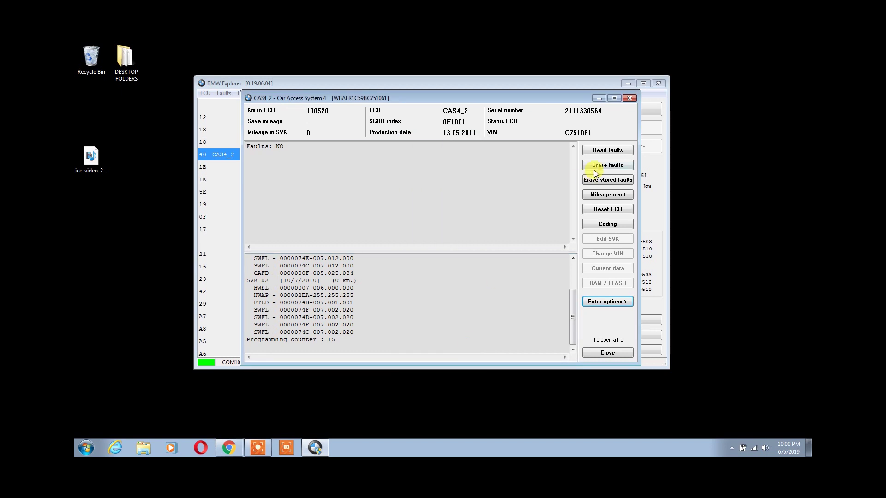
Step: Erase the faults and stored faults of the Car Access System, and close the module
click(606, 166)
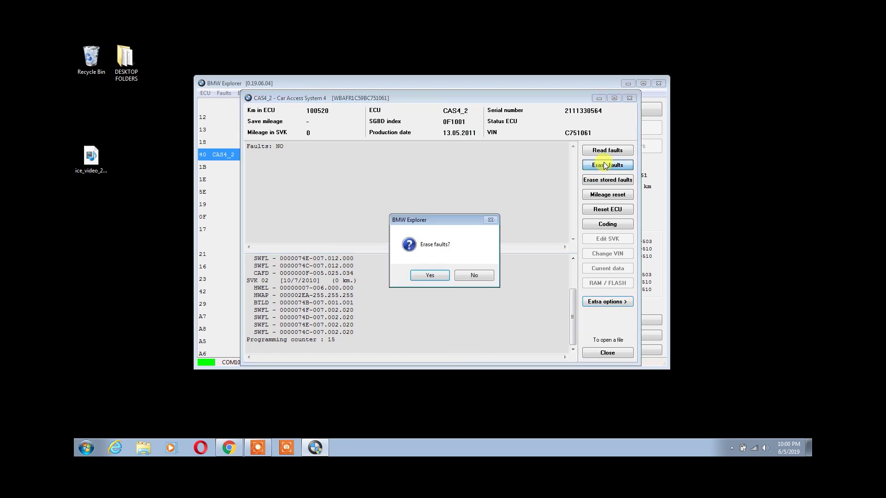
click(431, 274)
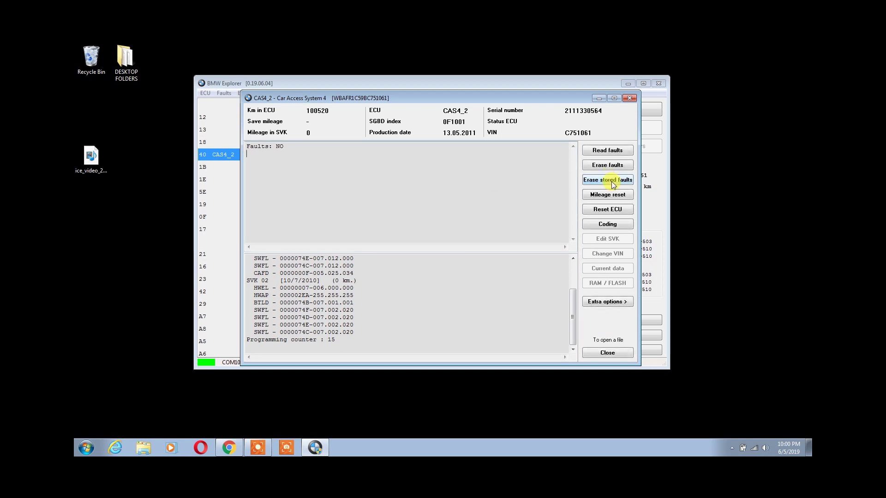
click(612, 184)
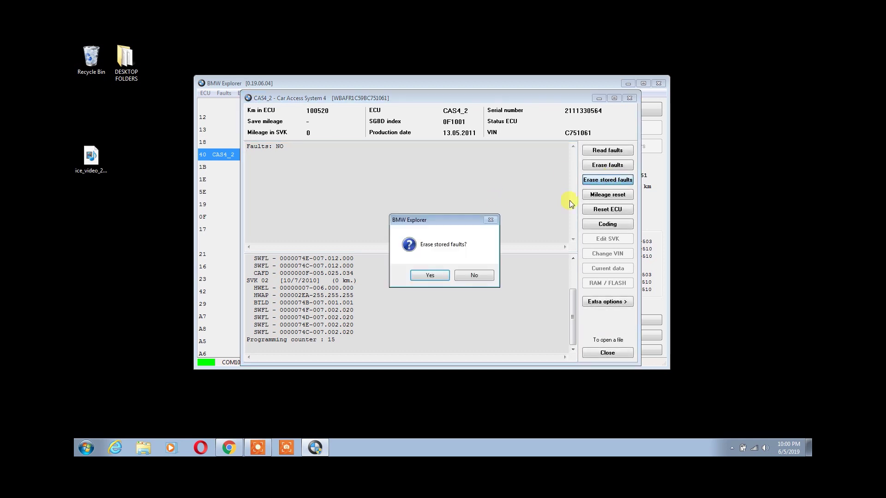
click(431, 275)
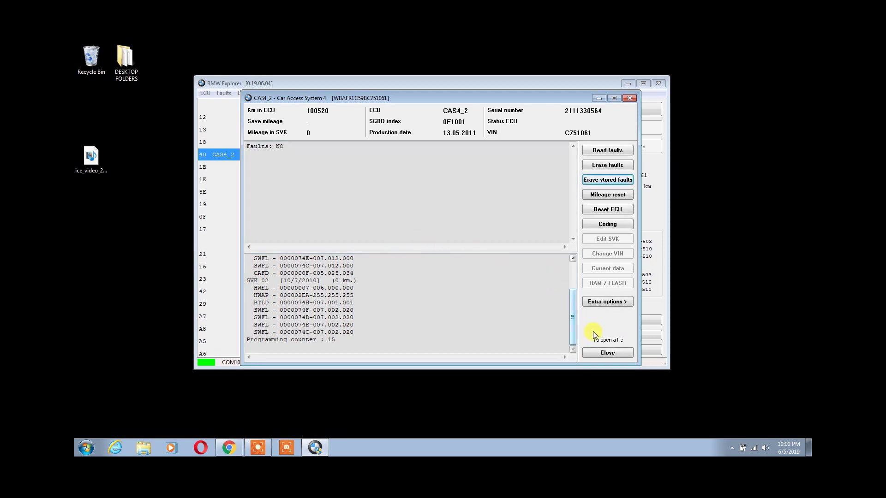
click(601, 354)
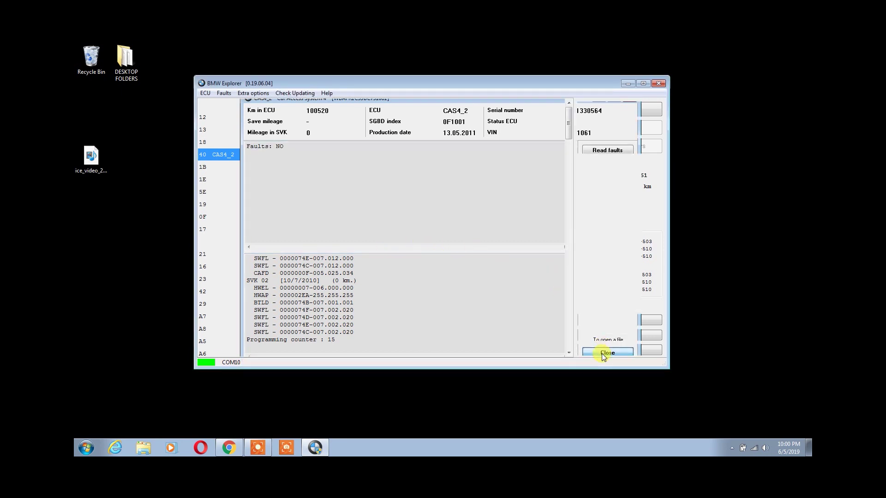